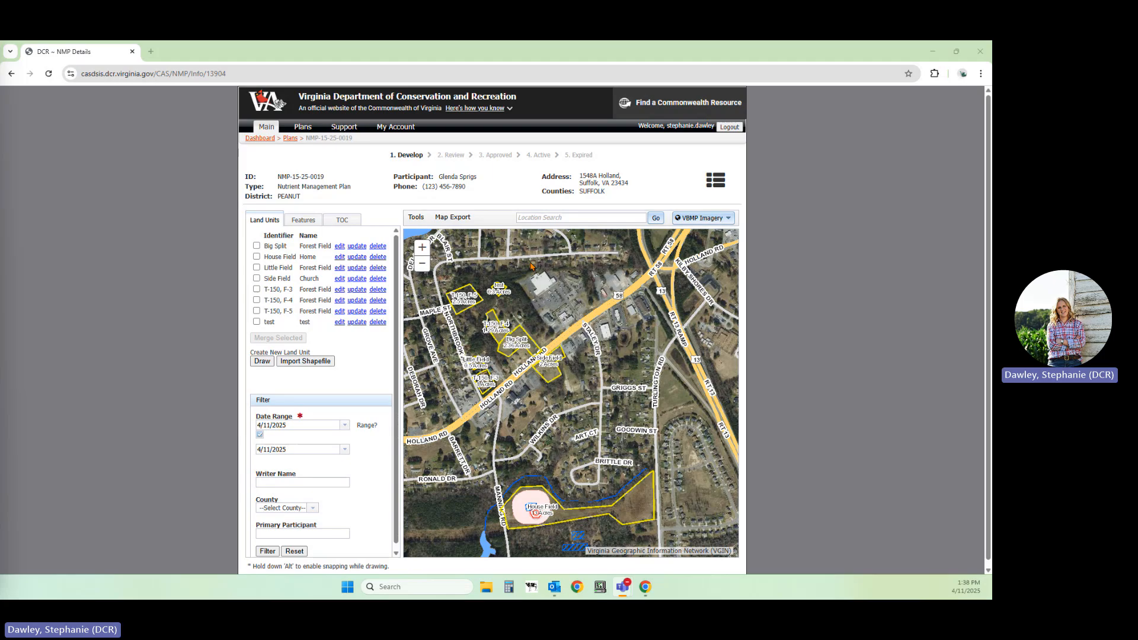
Step: Start a map export and frame the cluster of fields along Holland Rd in the export area
click(464, 223)
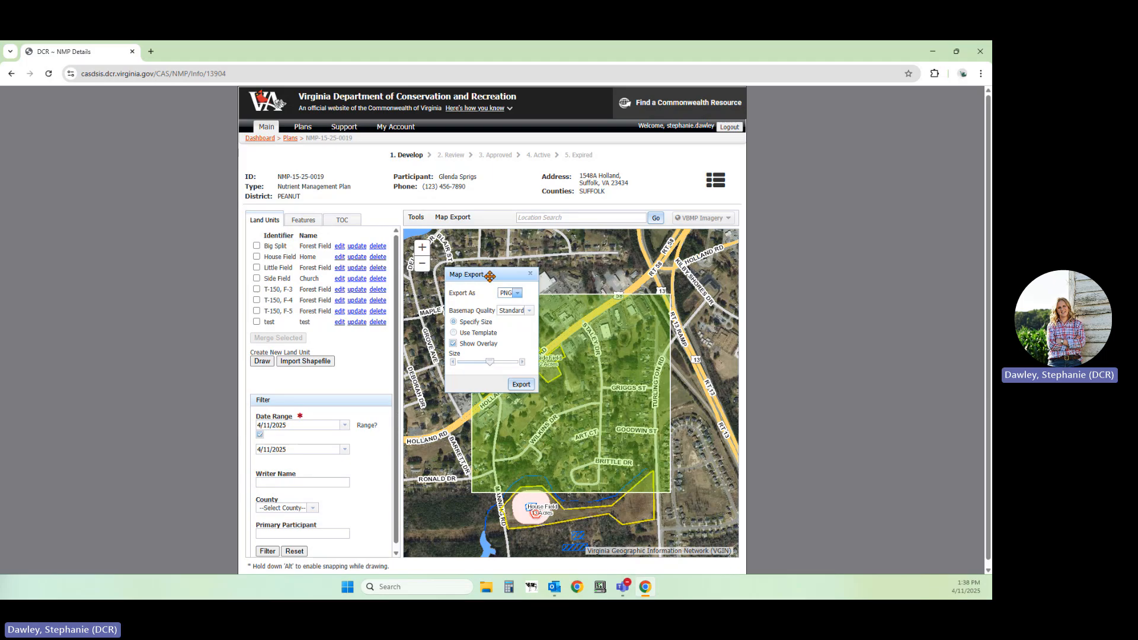
drag(494, 276, 788, 250)
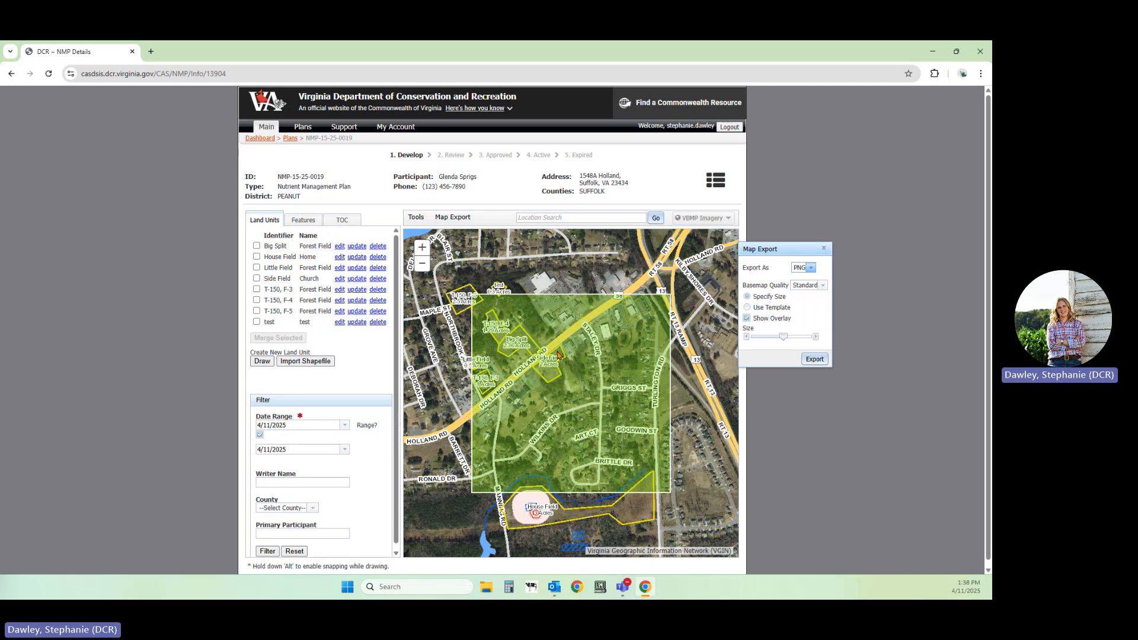
drag(564, 354, 613, 376)
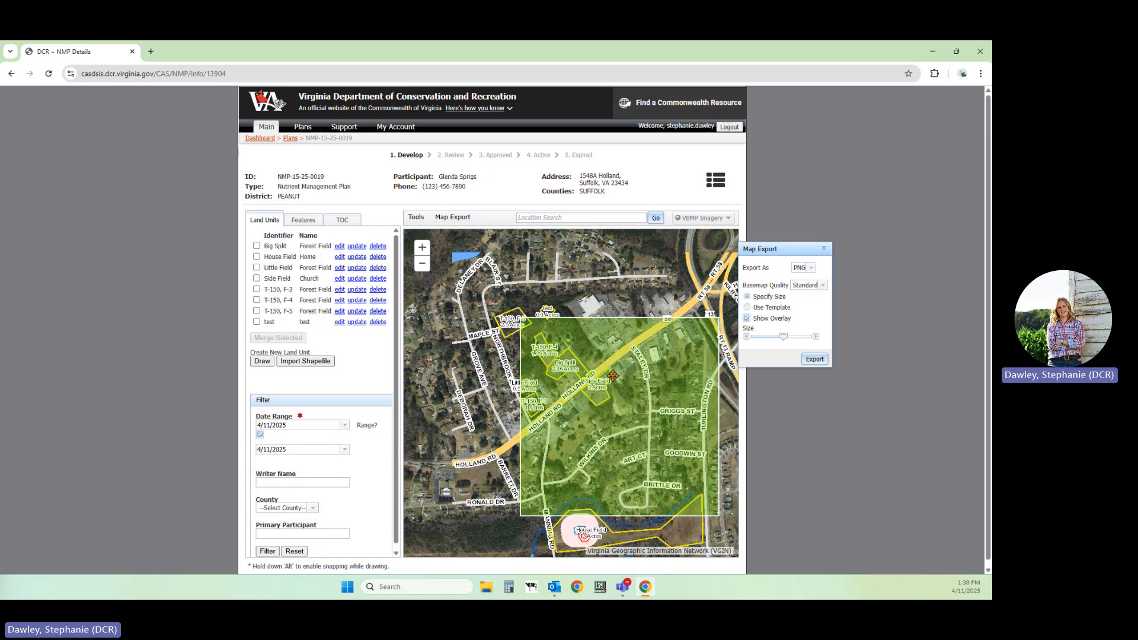
drag(612, 376, 592, 360)
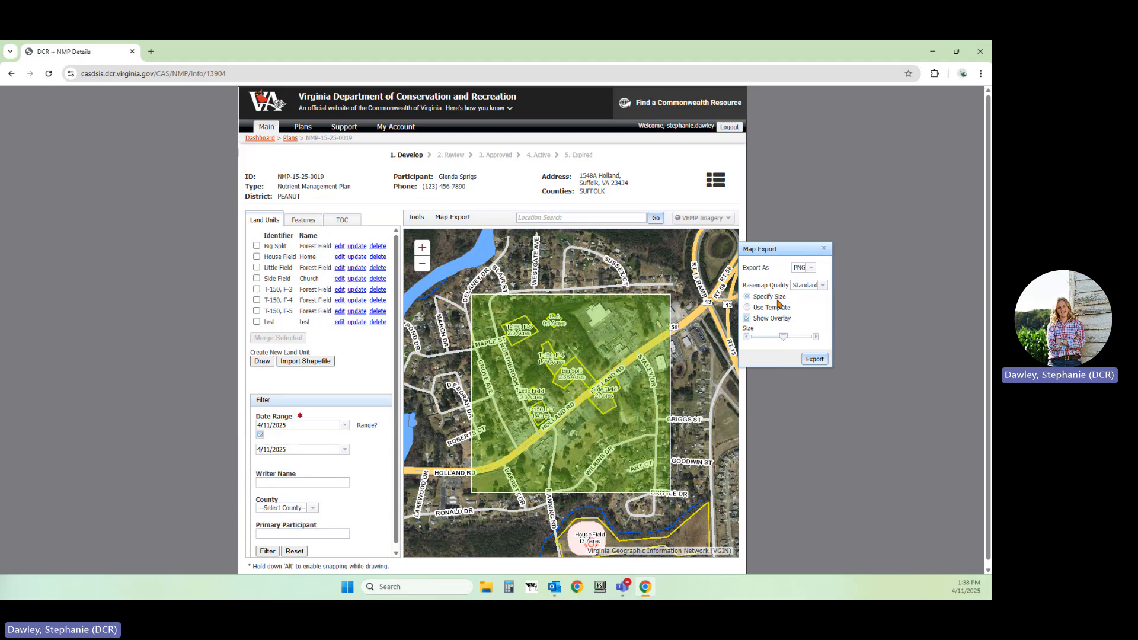
Step: Base the export on the Soils Map 8.5 x 11 Landscape template and fit the fields more closely in the export area
click(748, 309)
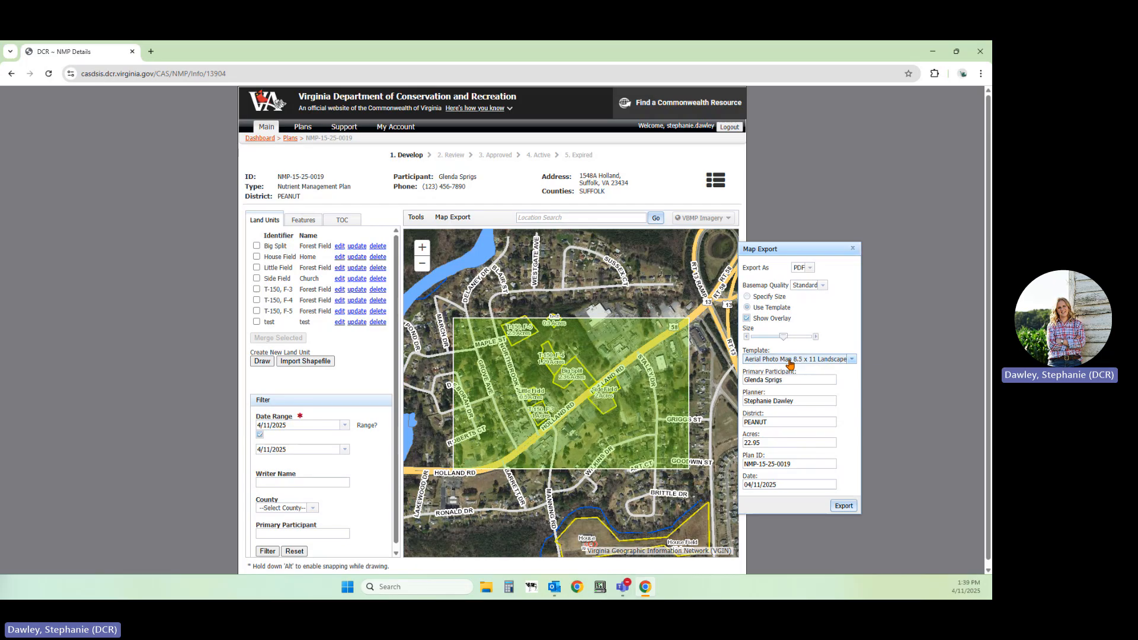
click(791, 360)
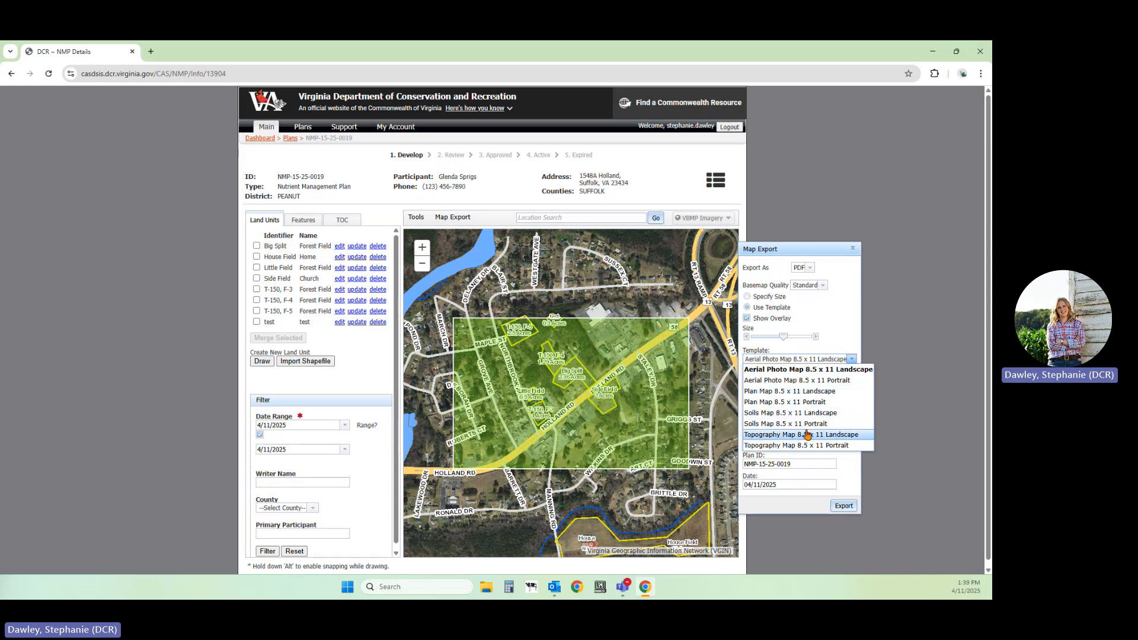
click(791, 413)
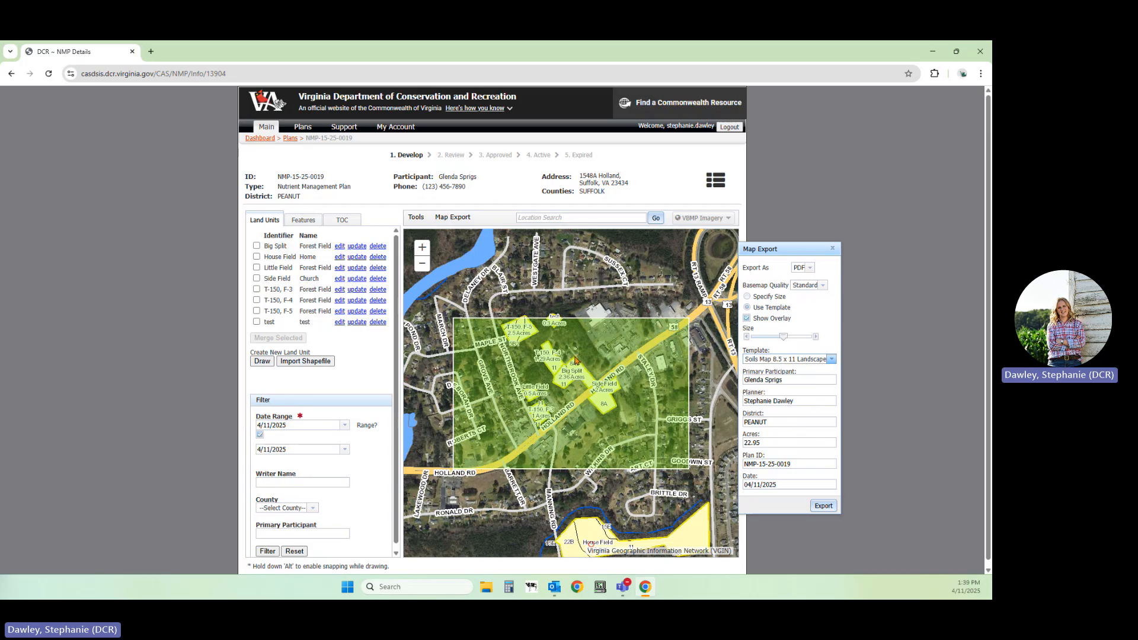
drag(575, 360, 590, 377)
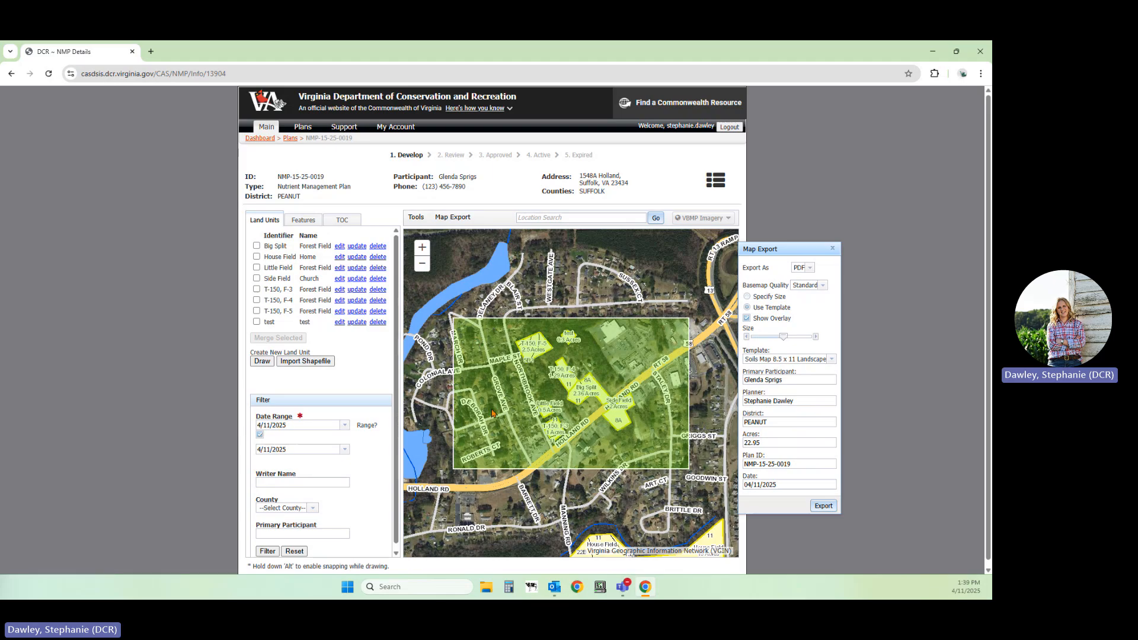
scroll(593, 420, up, 2)
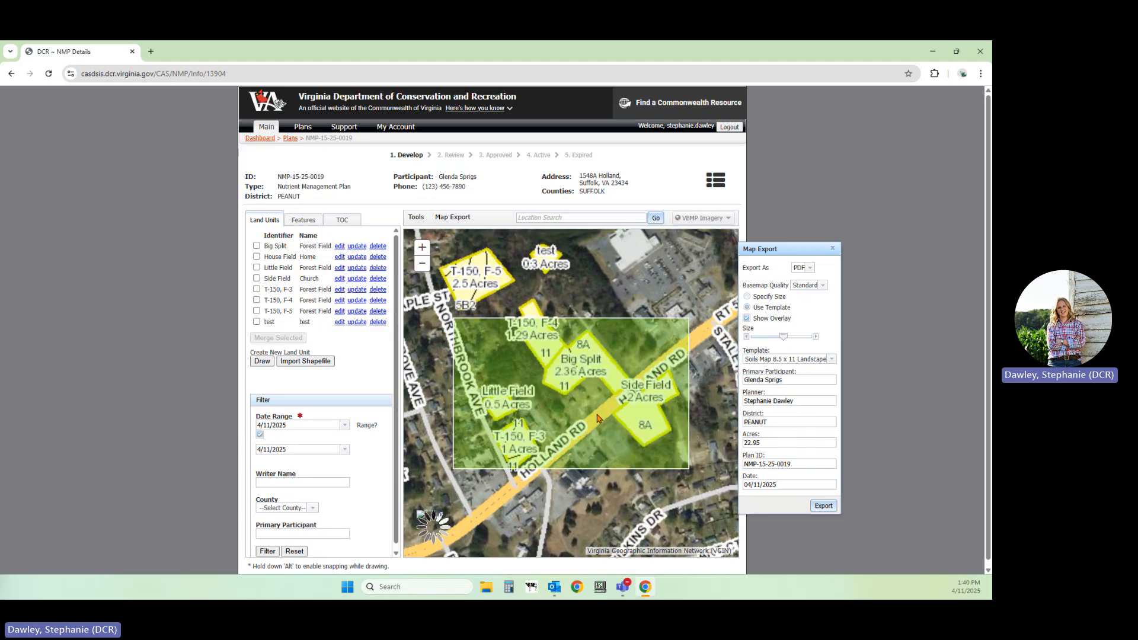
drag(557, 361, 562, 369)
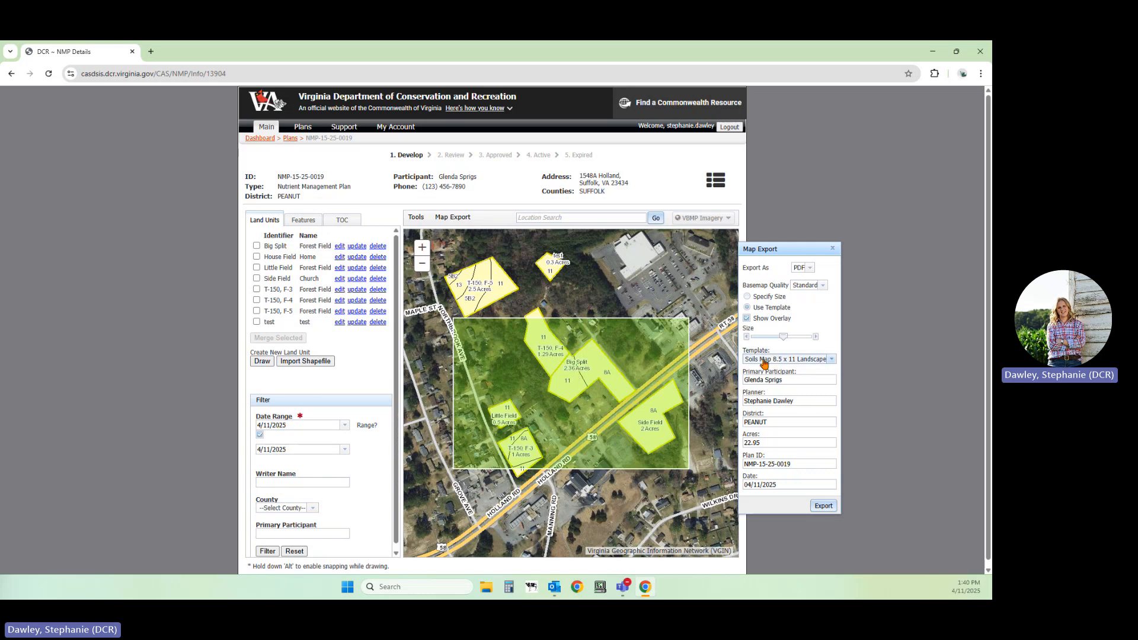
Step: Change the export template to Soils Map 8.5 x 11 Portrait and center the fields along Holland Rd in the export area
click(796, 360)
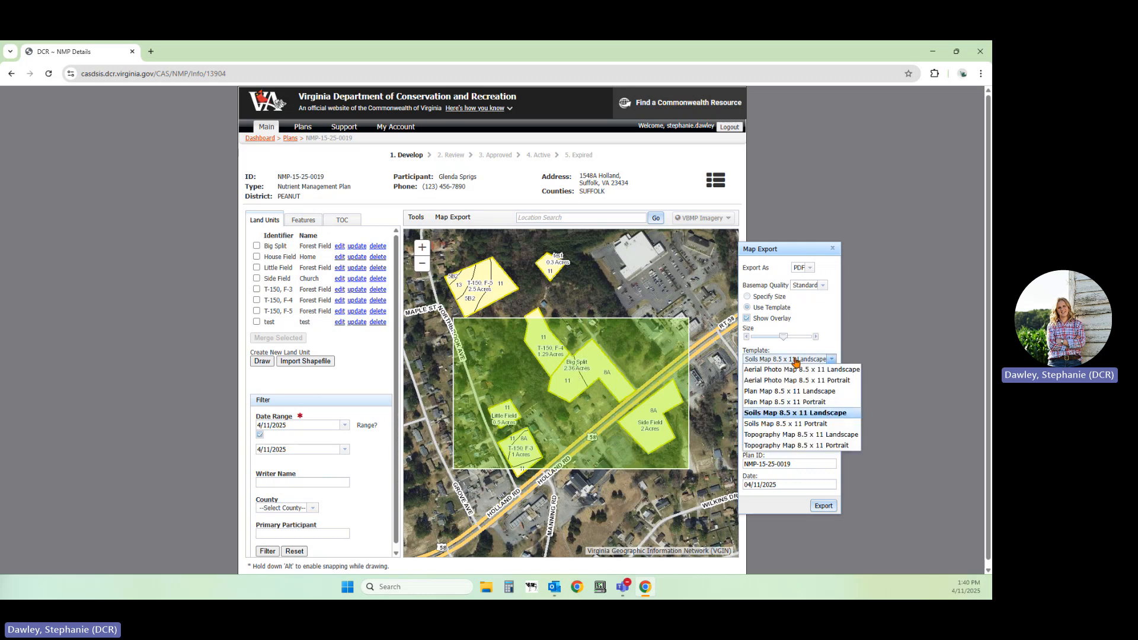
click(786, 424)
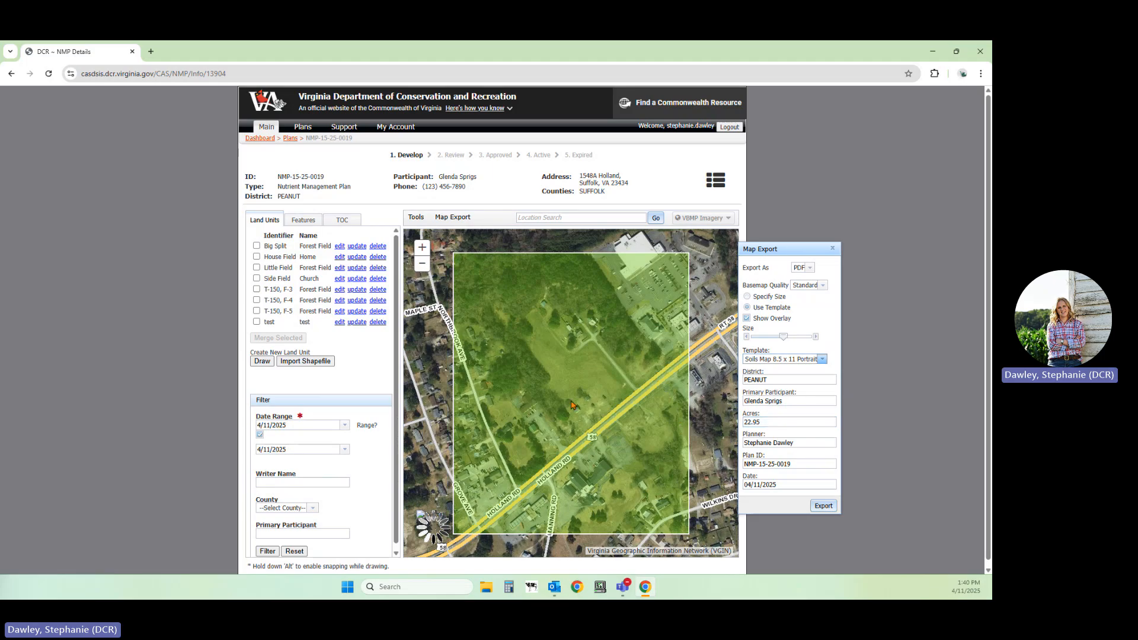
drag(597, 363, 607, 373)
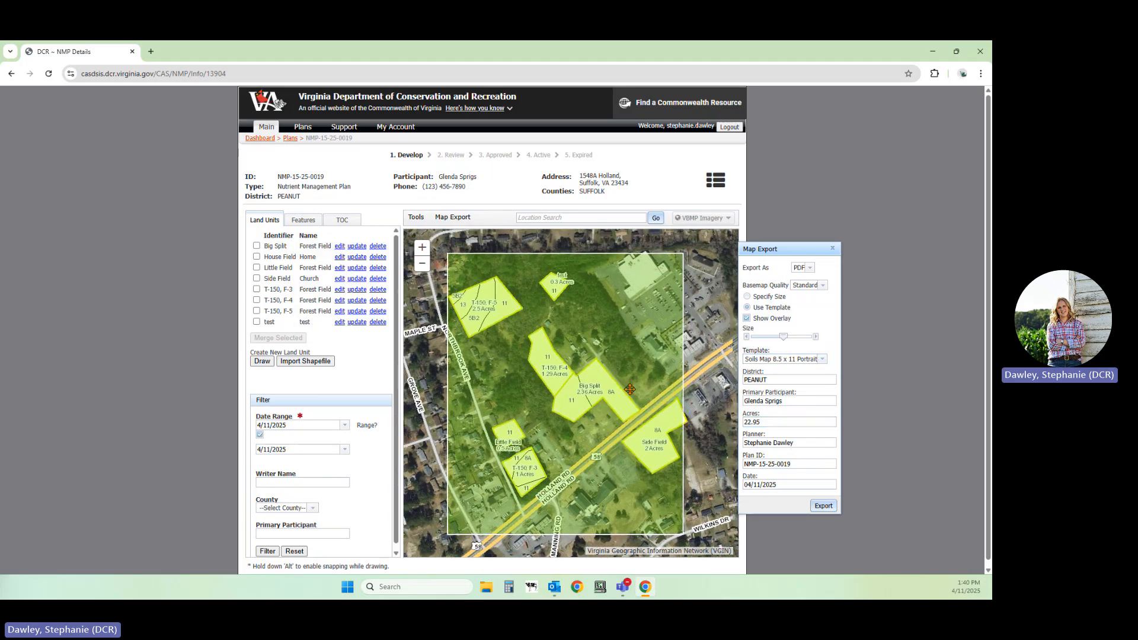
scroll(619, 396, up, 1)
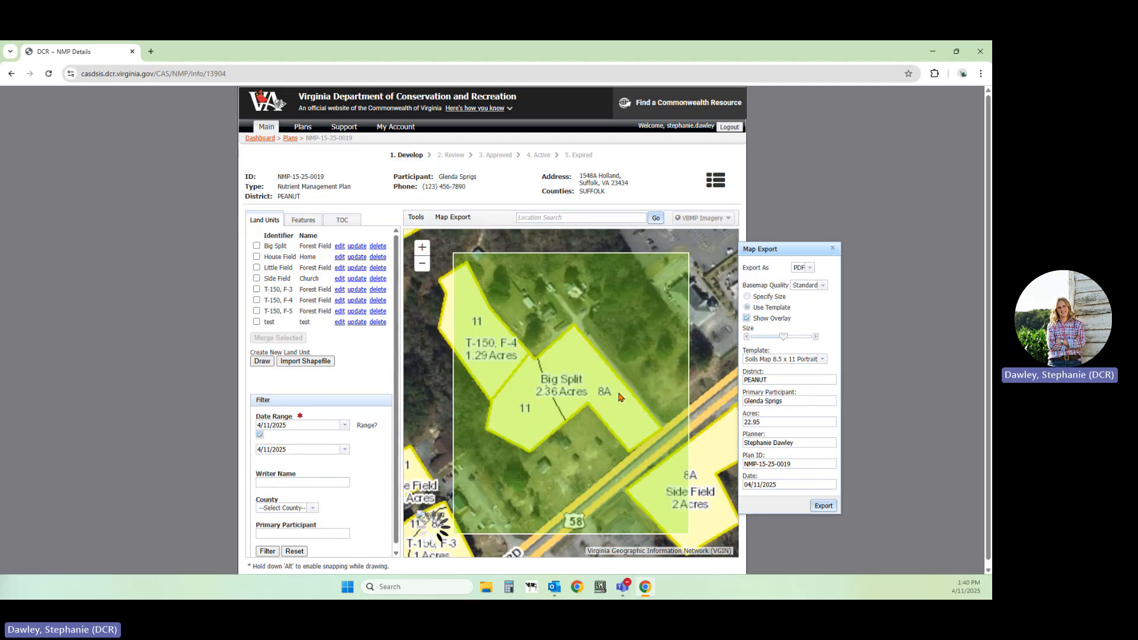
scroll(619, 396, down, 1)
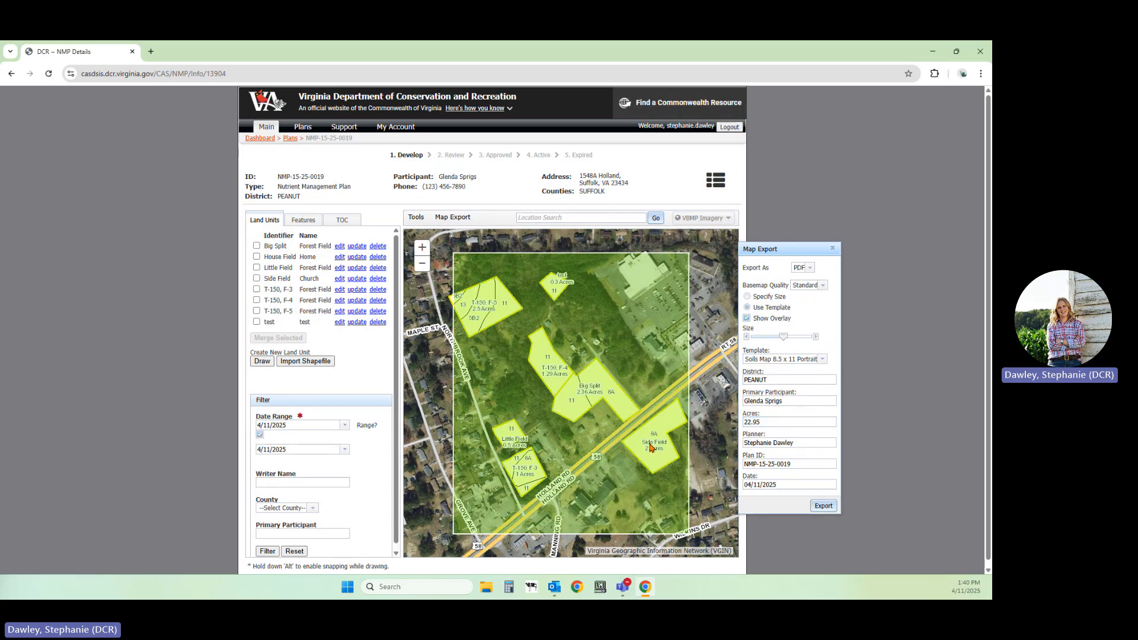
Step: Set the acres for the map export to 9 and clear its date
double_click(760, 423)
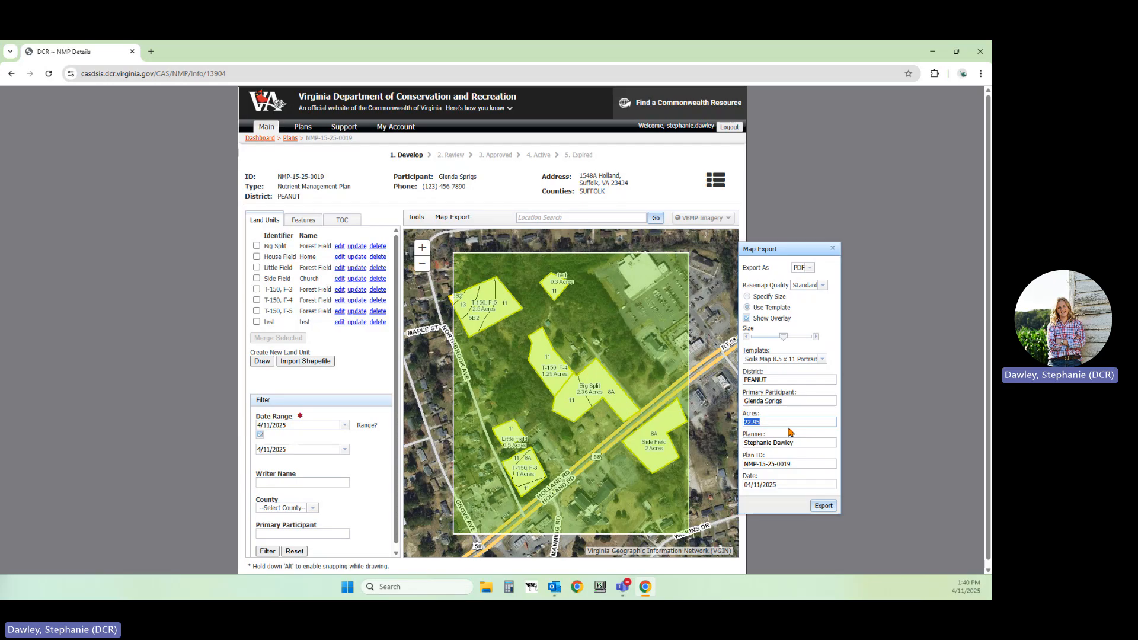
text(9)
click(800, 442)
click(811, 466)
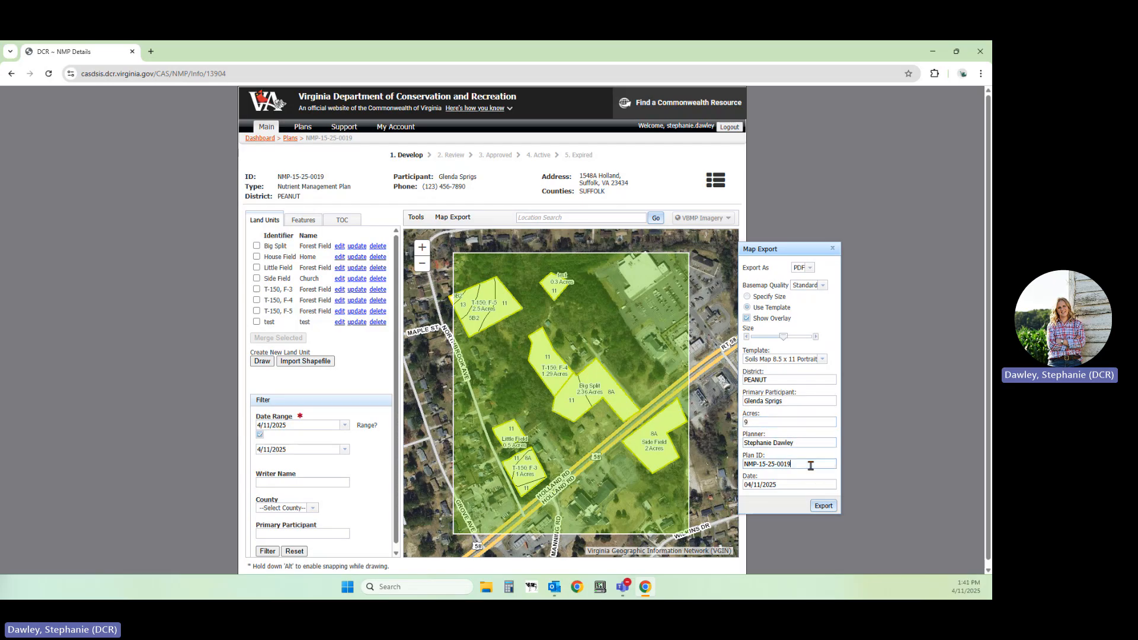
click(787, 483)
drag(784, 487, 674, 500)
key(BackSpace)
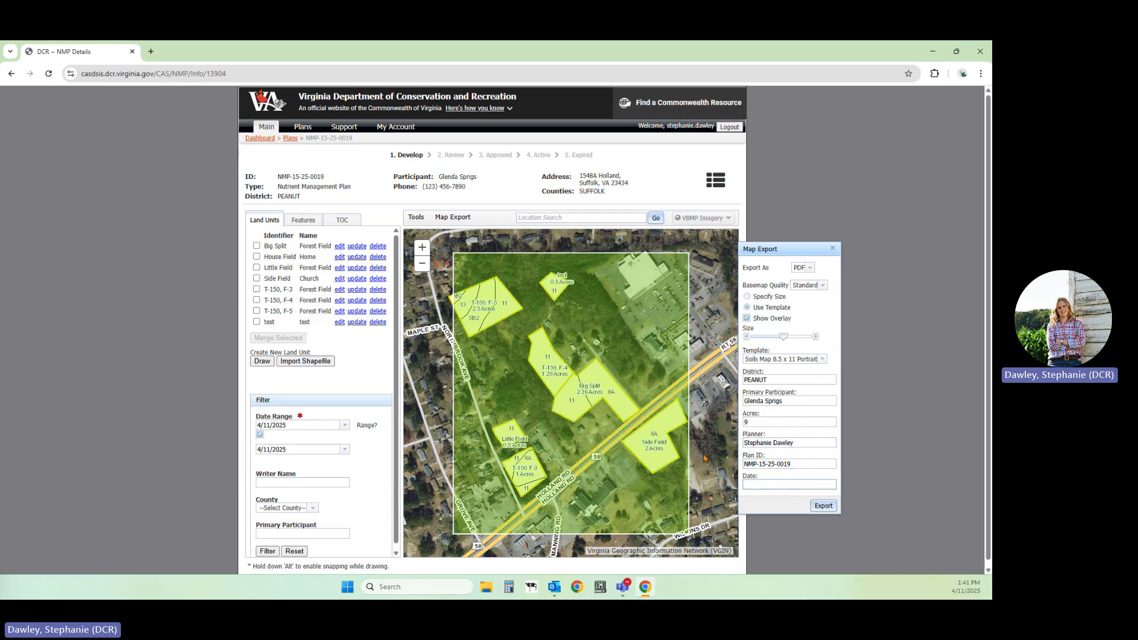
Step: Export the soils map as a PDF, review the exported page and close it
click(830, 509)
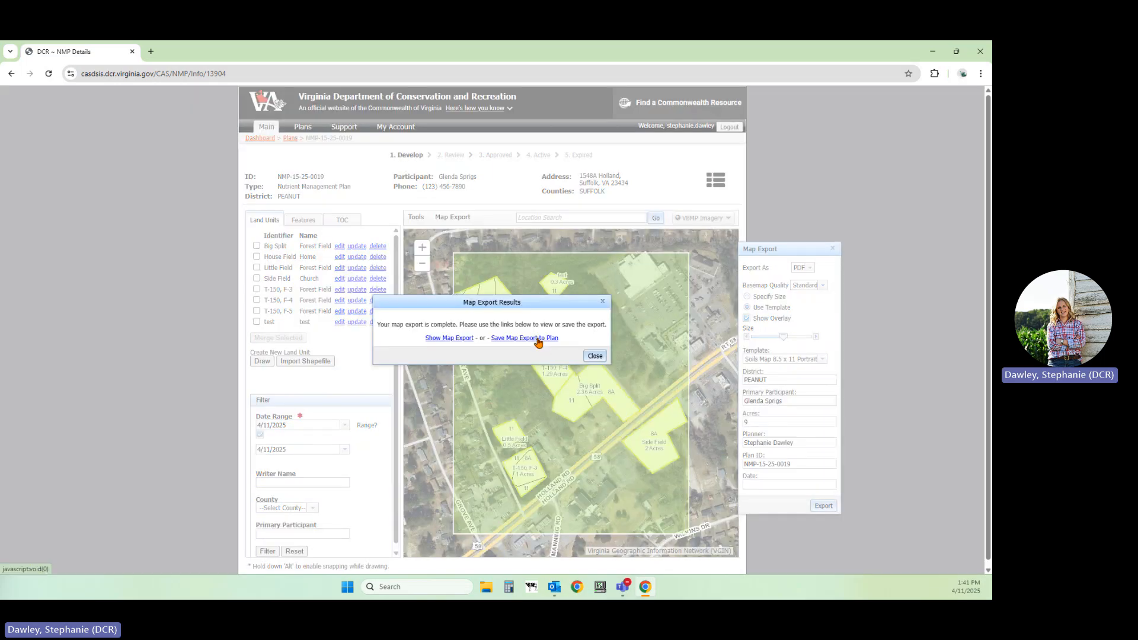
click(445, 343)
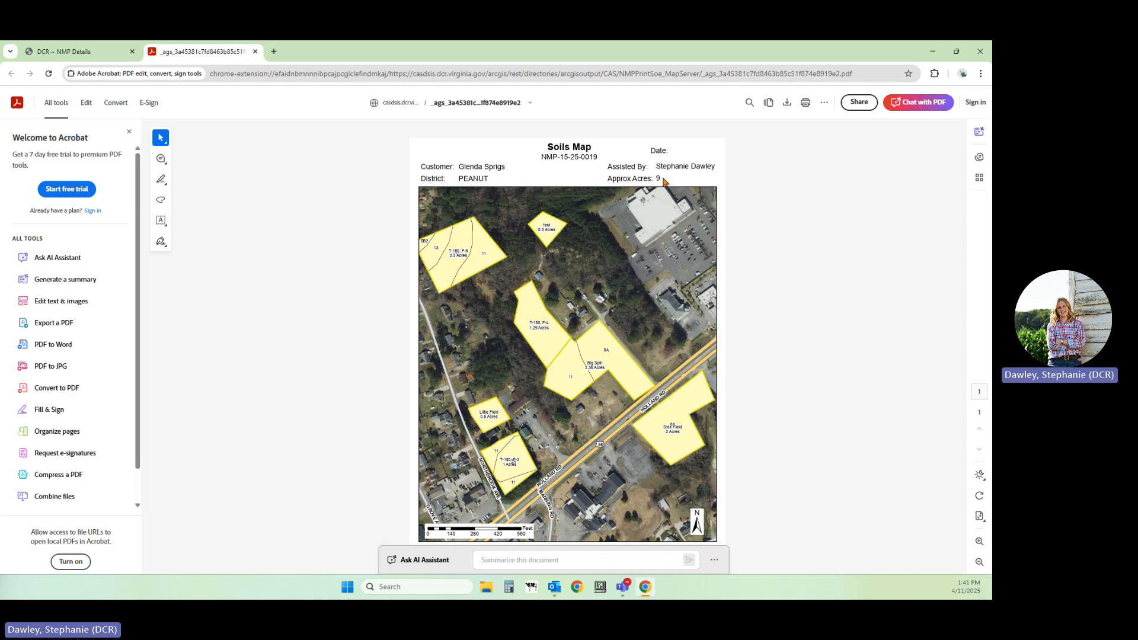
click(255, 52)
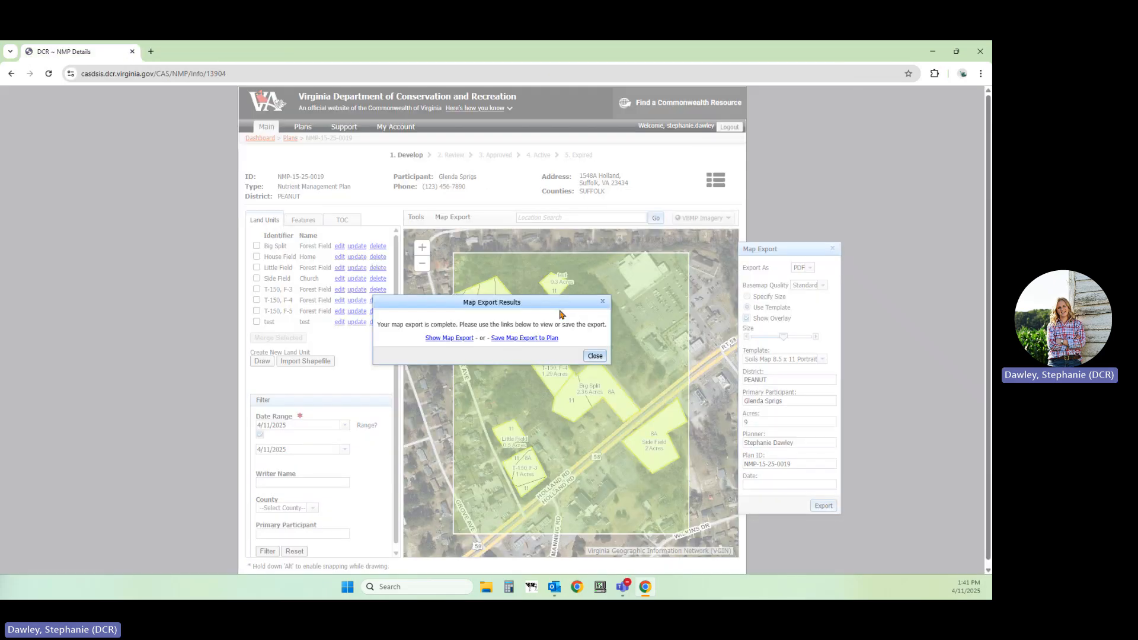
Step: Save the map export to the plan under the name Soils Map with the export type Soils Map
click(512, 339)
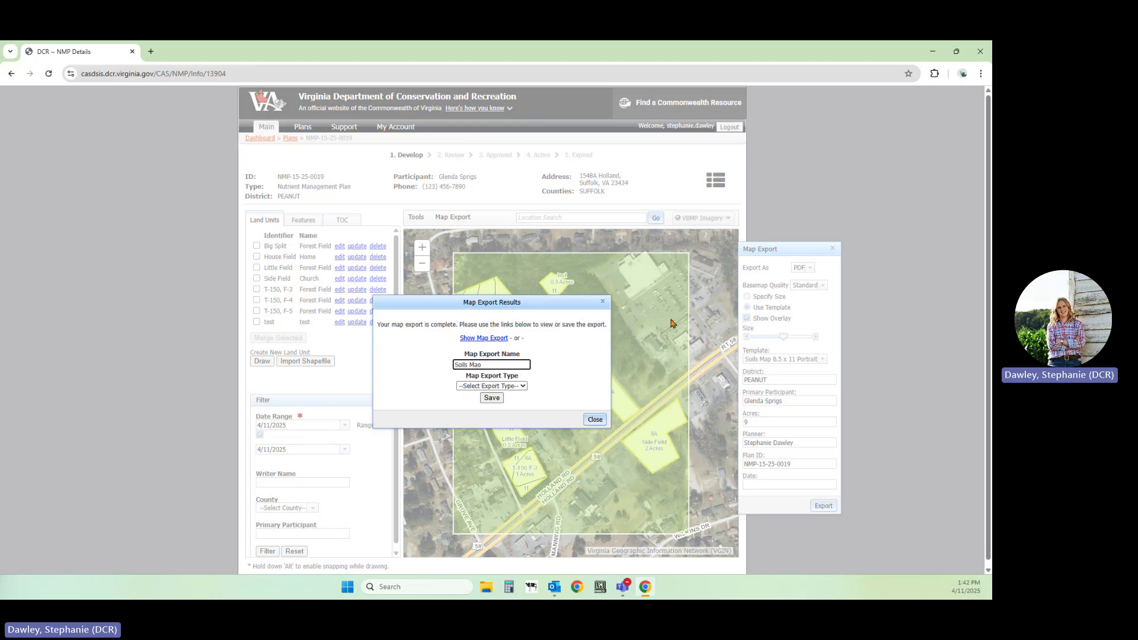
click(508, 386)
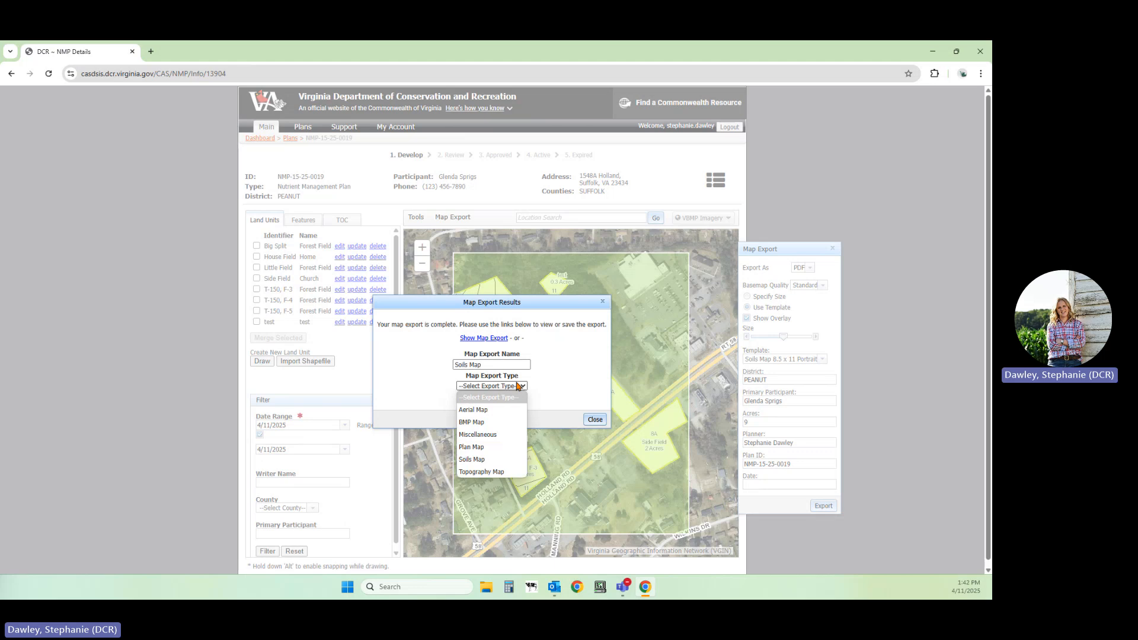
click(507, 460)
click(493, 398)
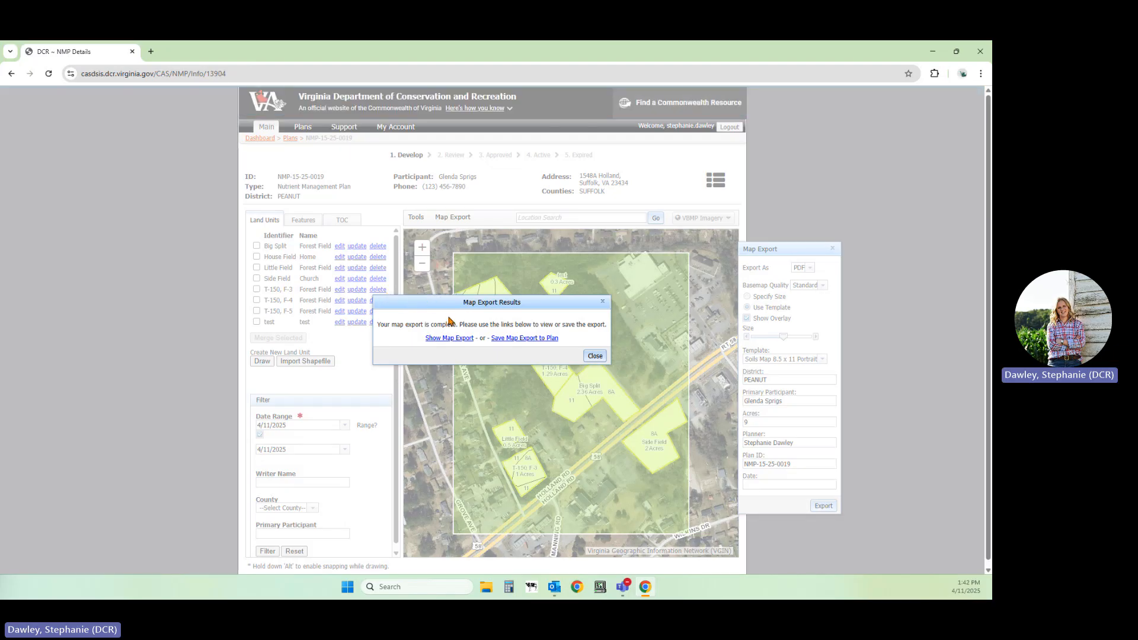
click(593, 357)
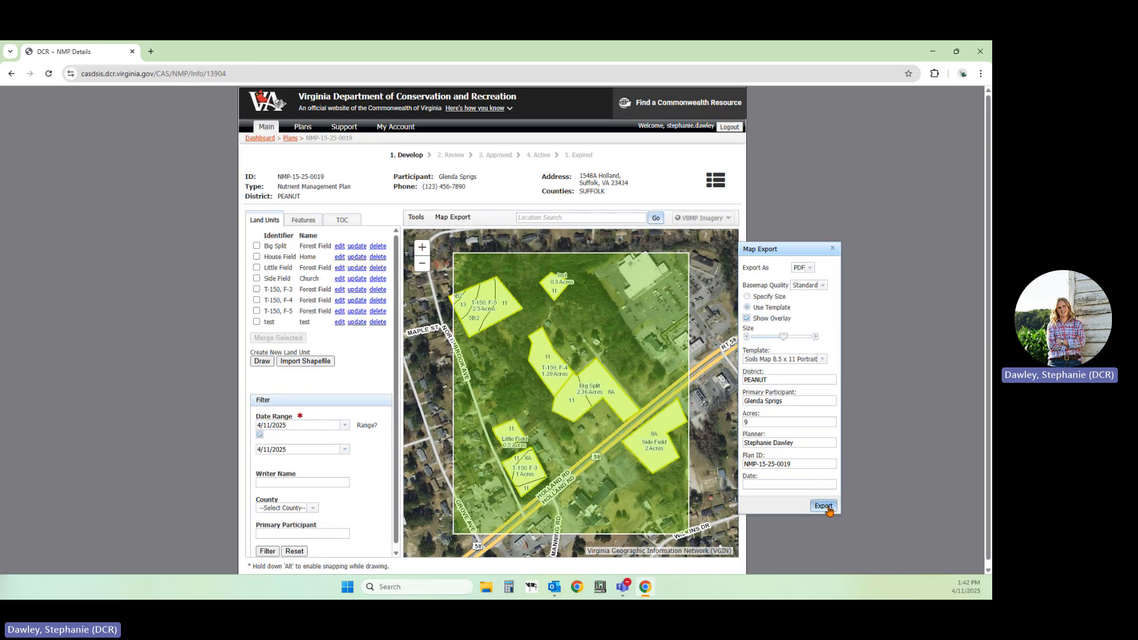
Step: Export the soils map once more, dismissing its result and closing the map export tool
click(827, 509)
click(832, 249)
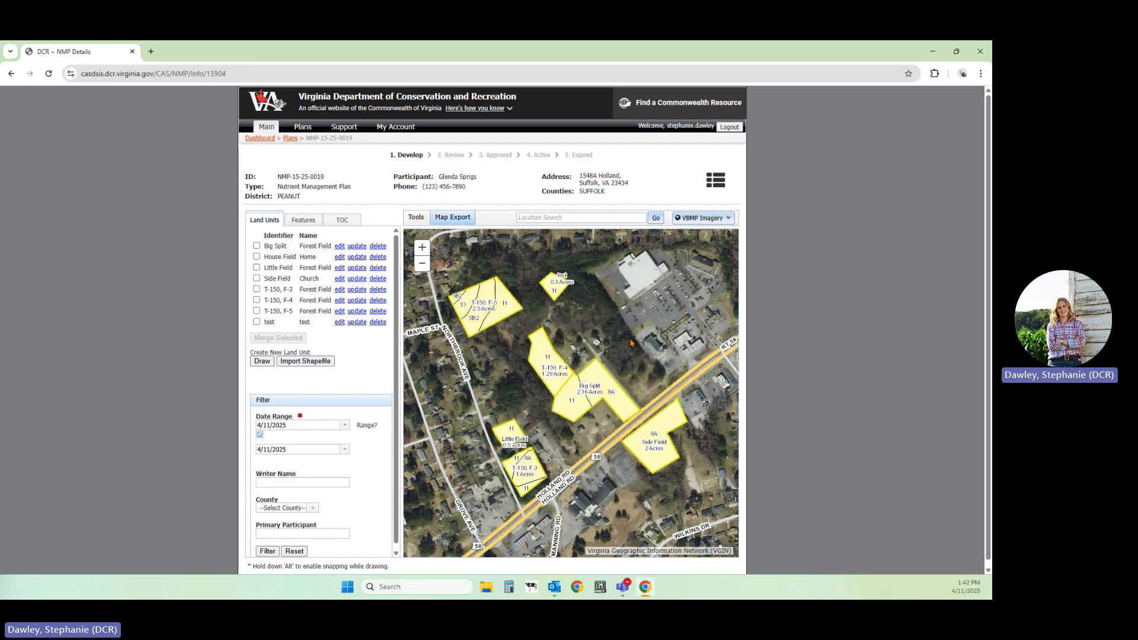
scroll(631, 343, down, 1)
drag(631, 343, 593, 377)
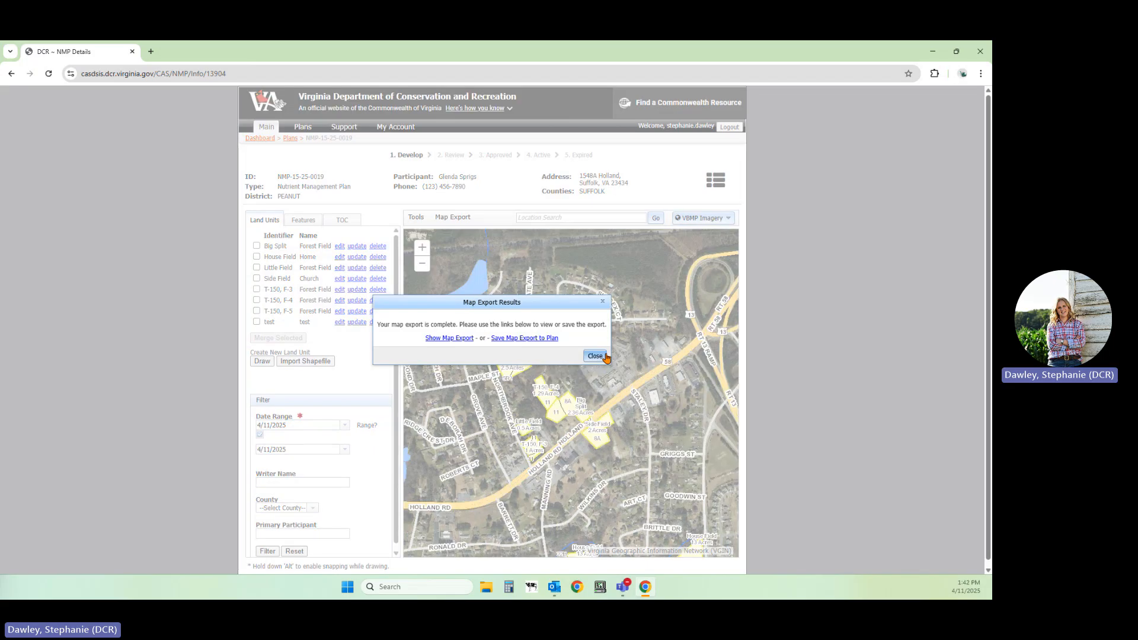
click(605, 357)
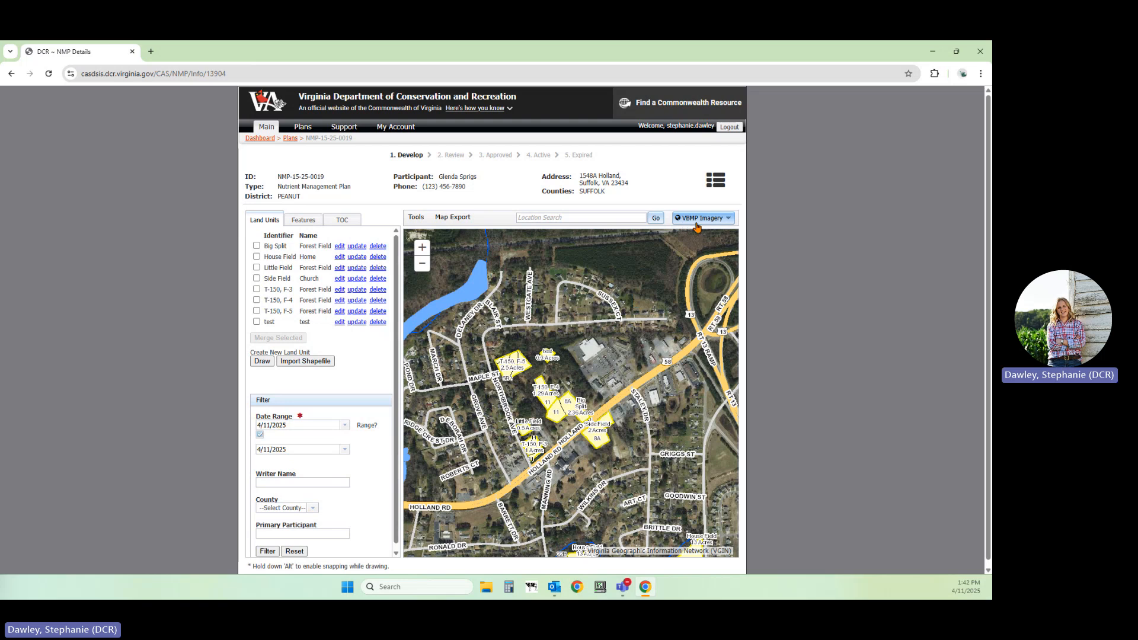
Step: Switch the map background to ESRI Imagery and from there to Base Map
click(695, 221)
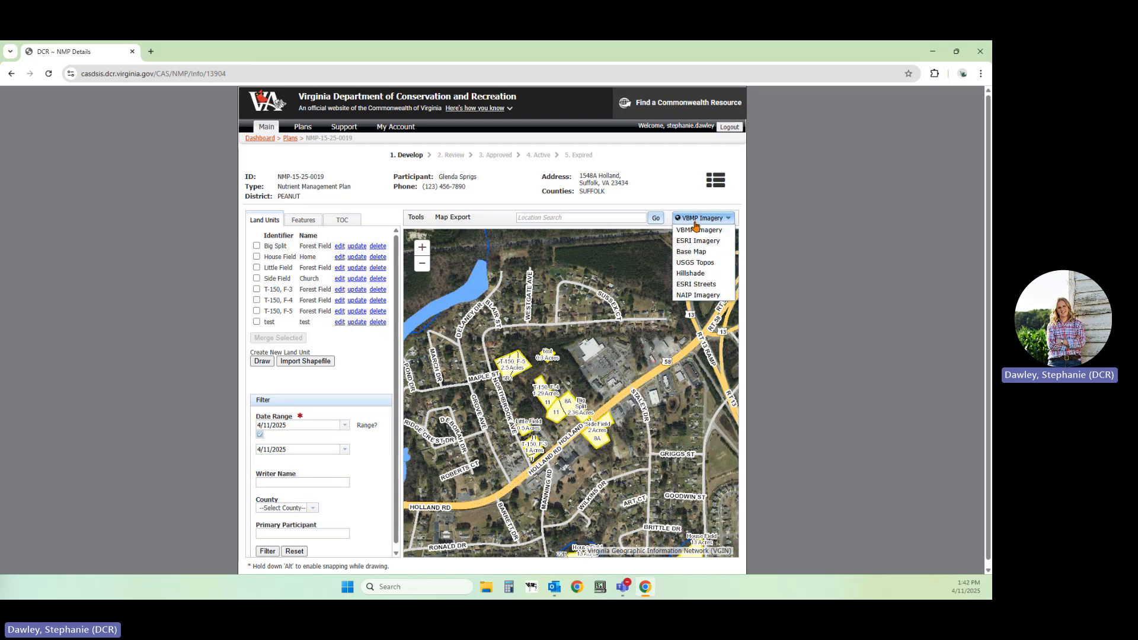
click(700, 244)
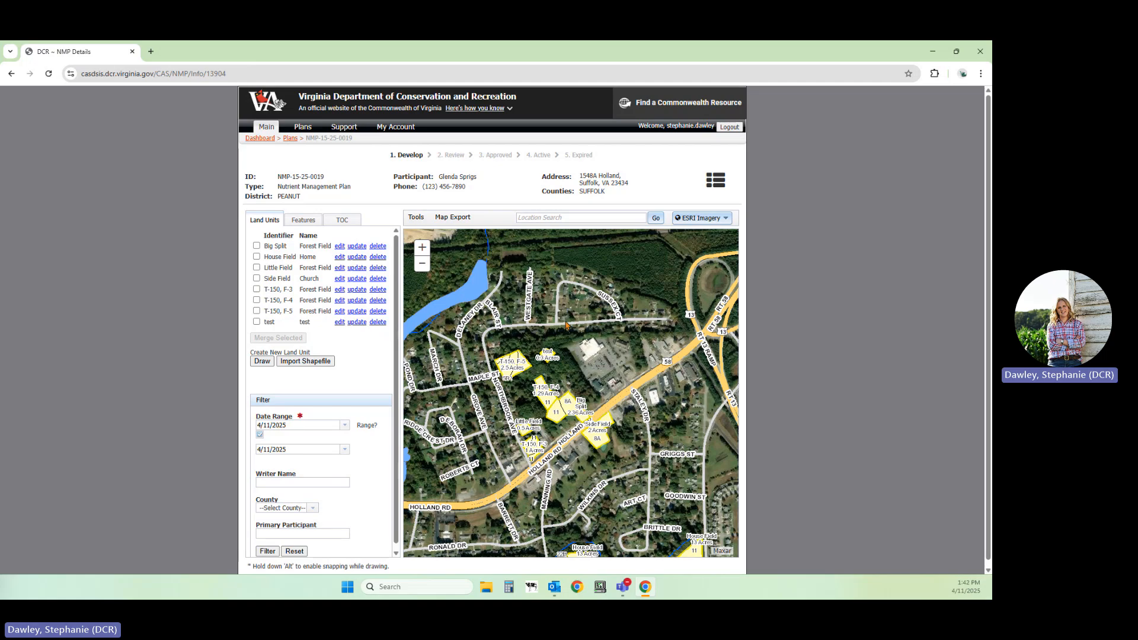
click(700, 223)
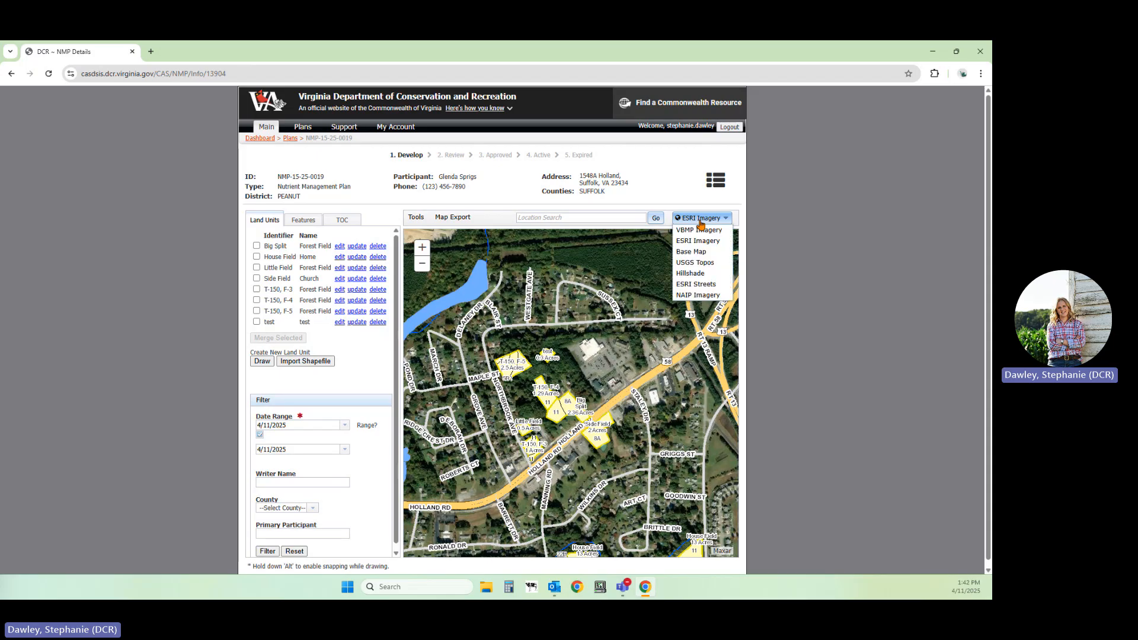
click(692, 251)
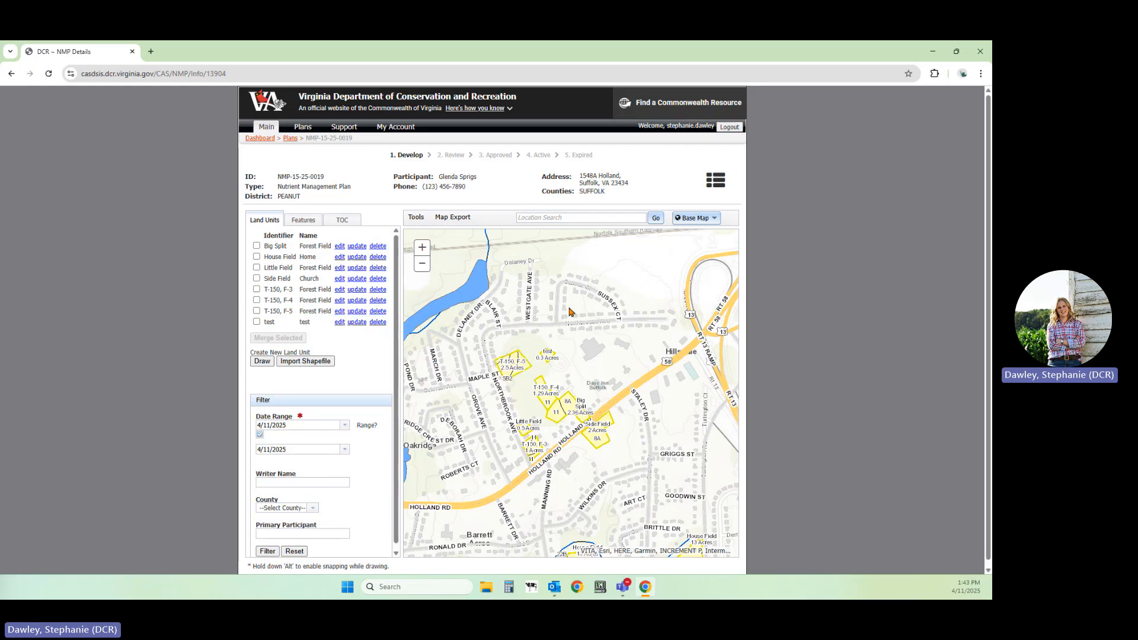
Step: Change the map background to USGS Topos
click(685, 218)
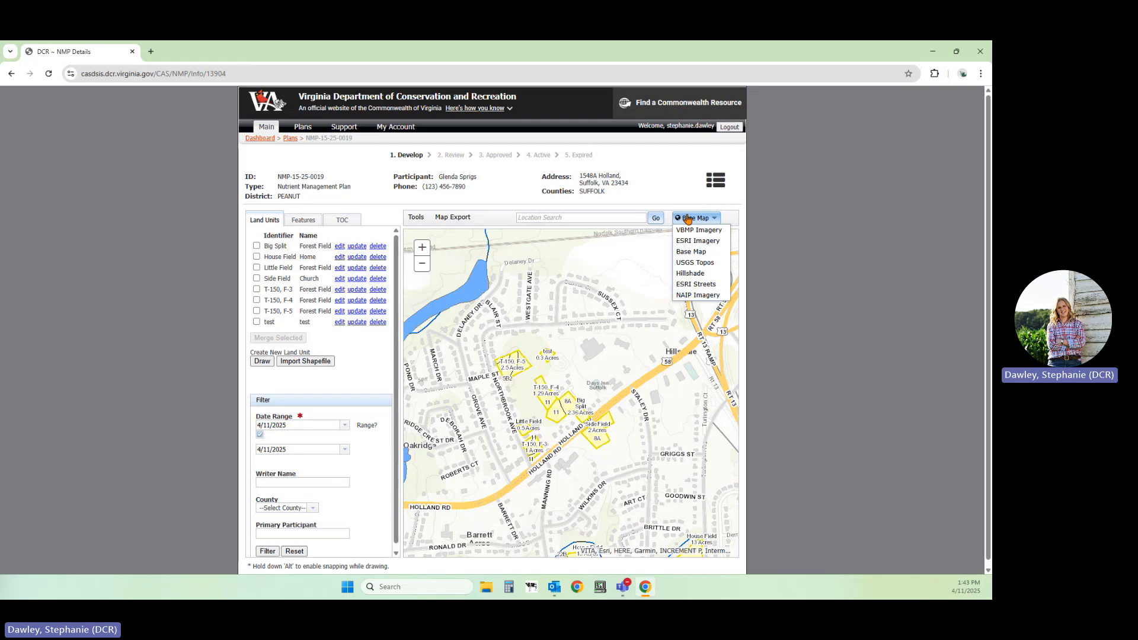
click(711, 263)
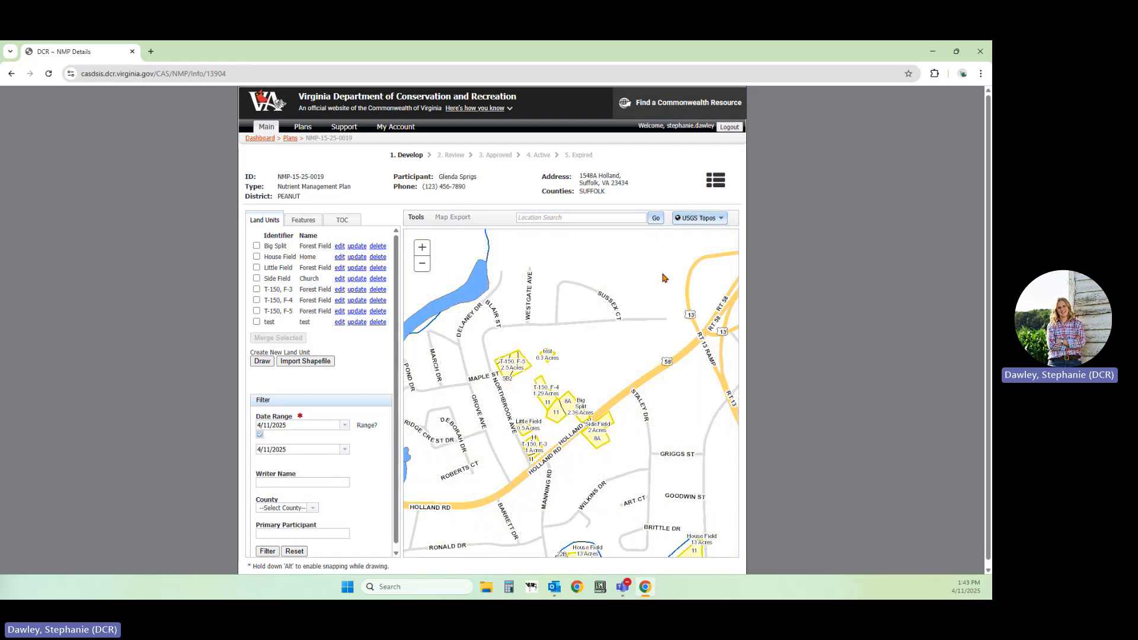
scroll(655, 293, down, 2)
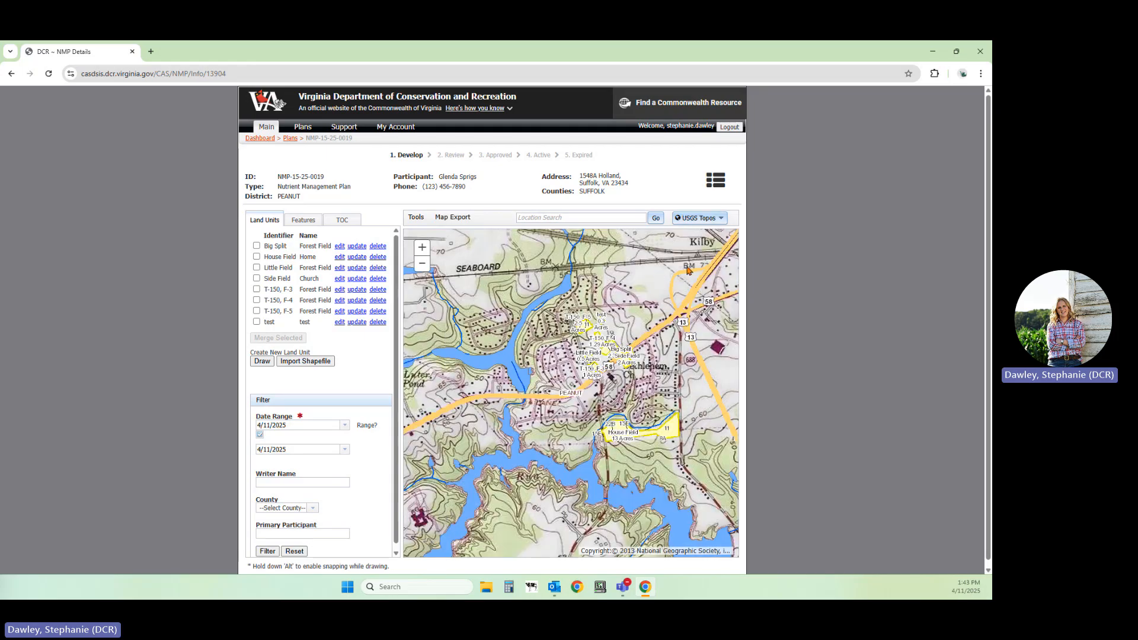
Step: Switch the map background to Hillshade and from there to ESRI Streets
click(699, 219)
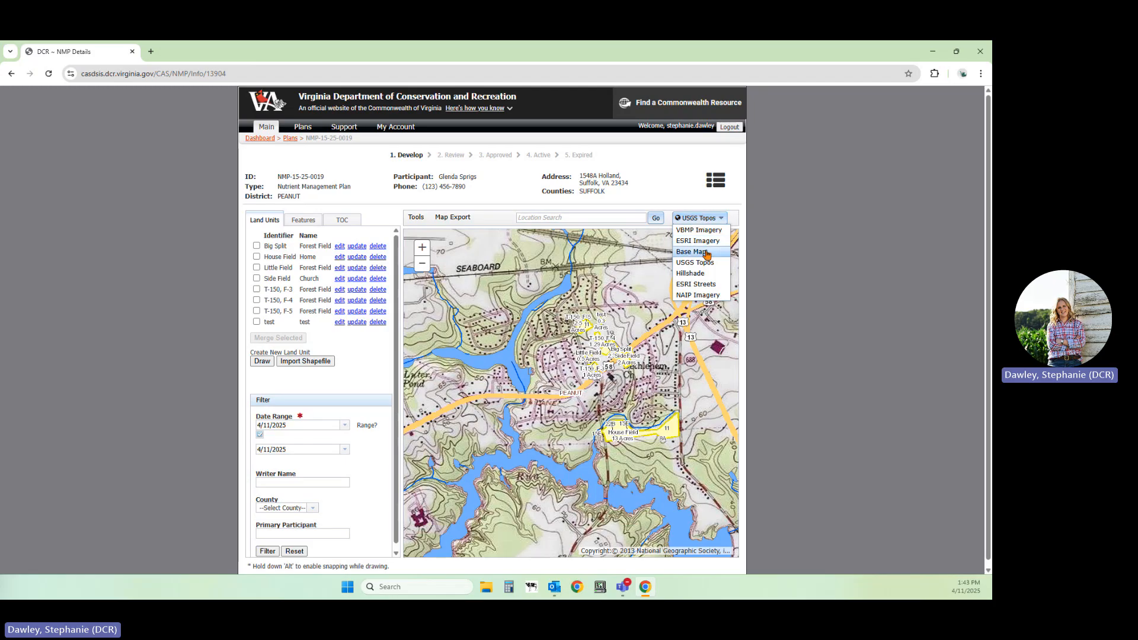
click(704, 274)
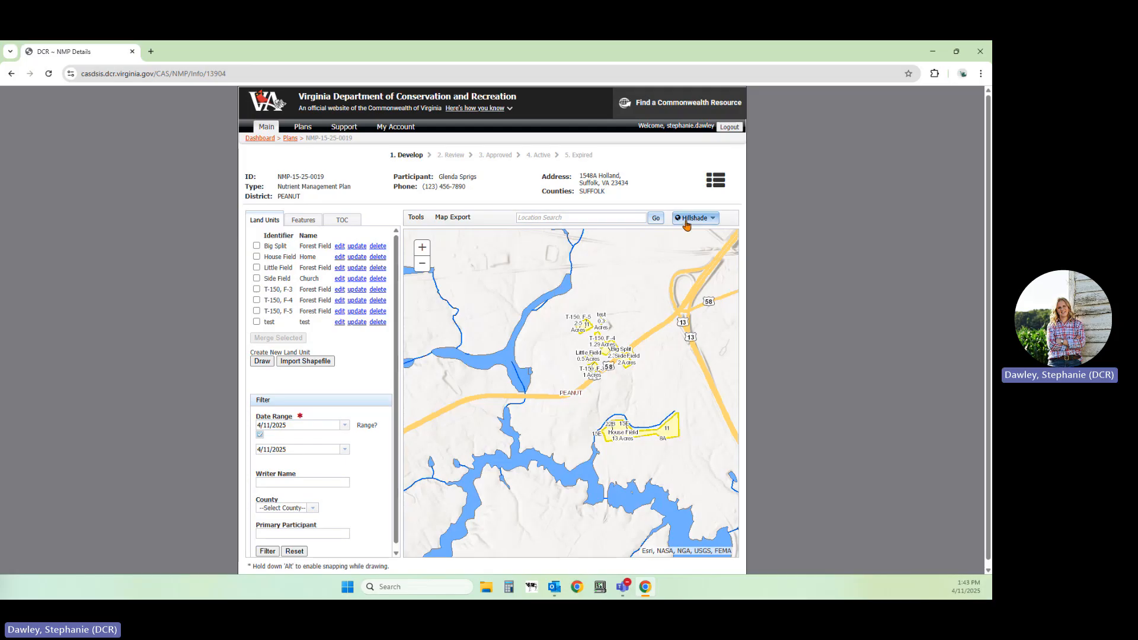
click(685, 224)
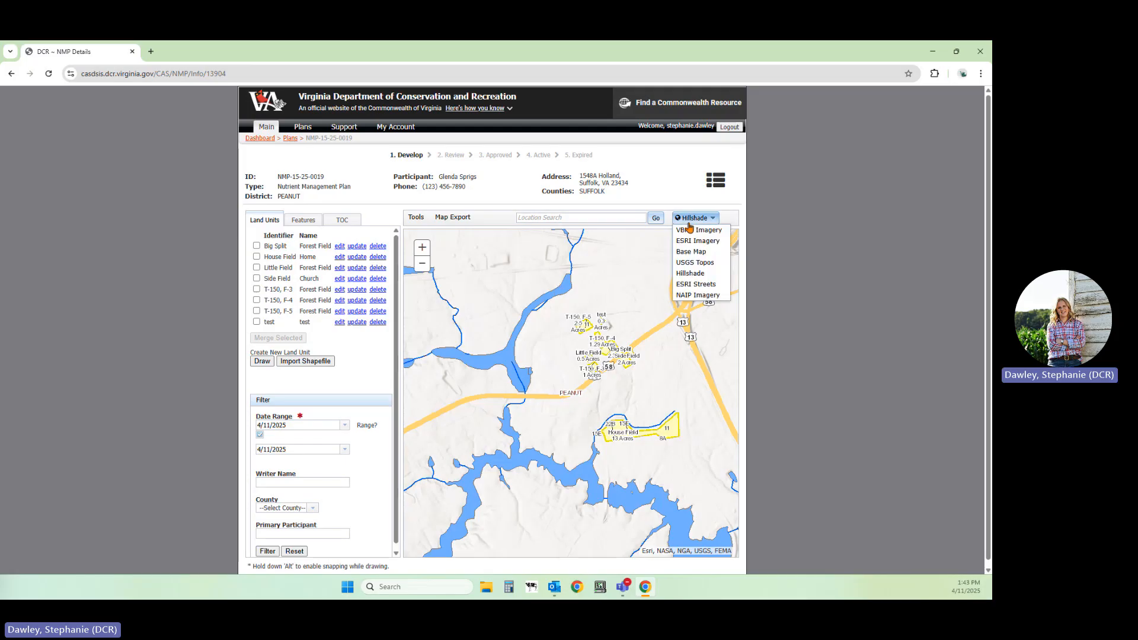
click(718, 291)
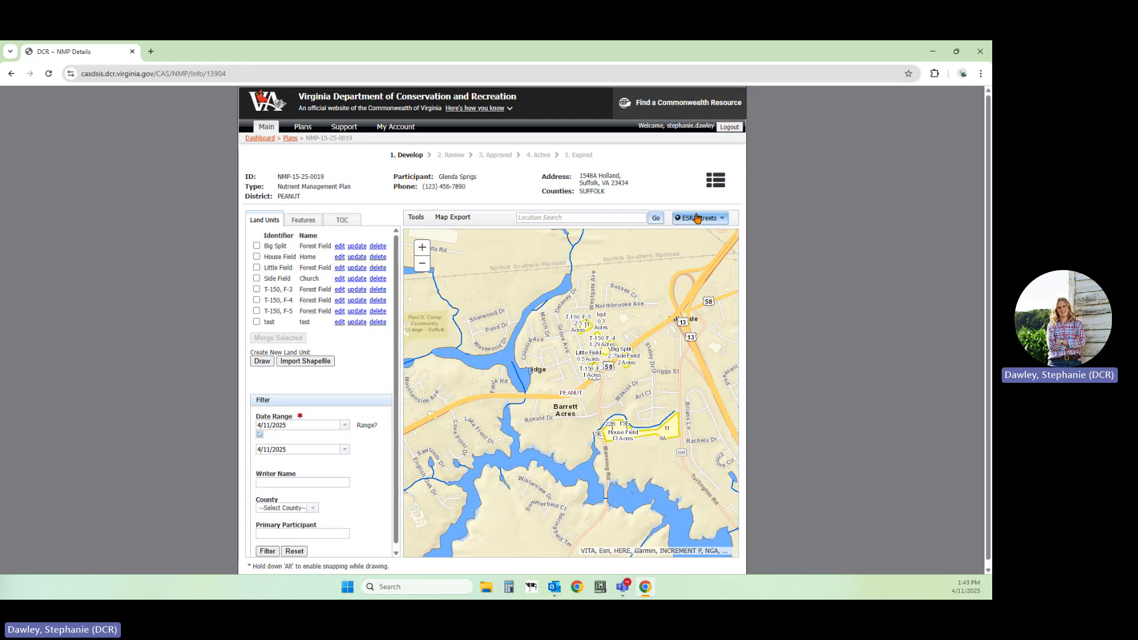
Step: Change the map background to NAIP Imagery and inspect the plan's fields up close
click(697, 219)
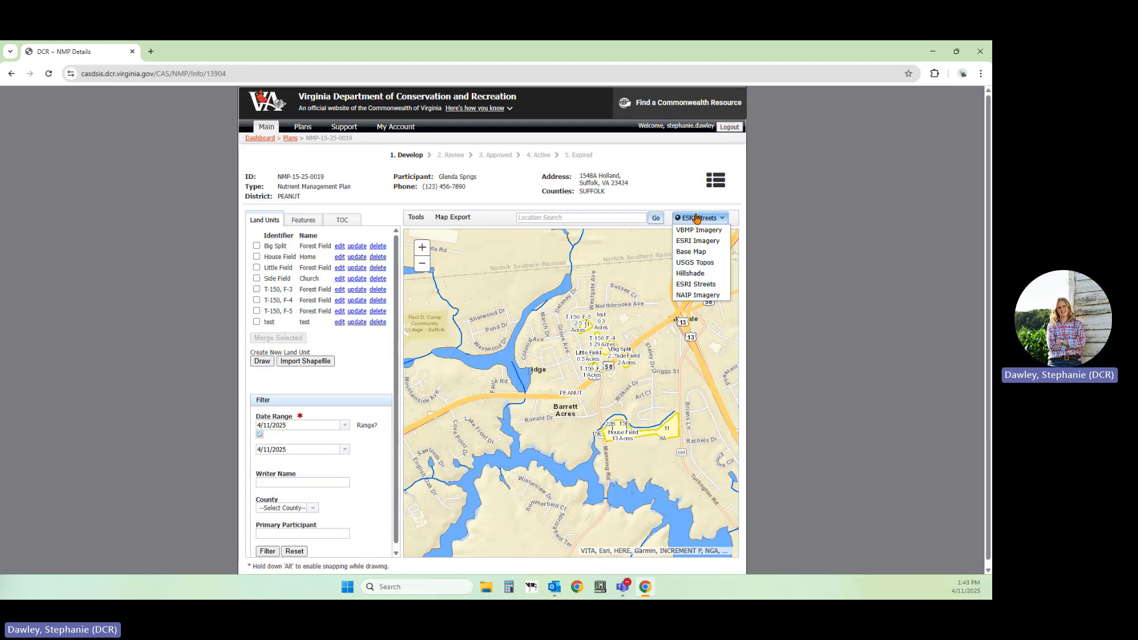
click(711, 296)
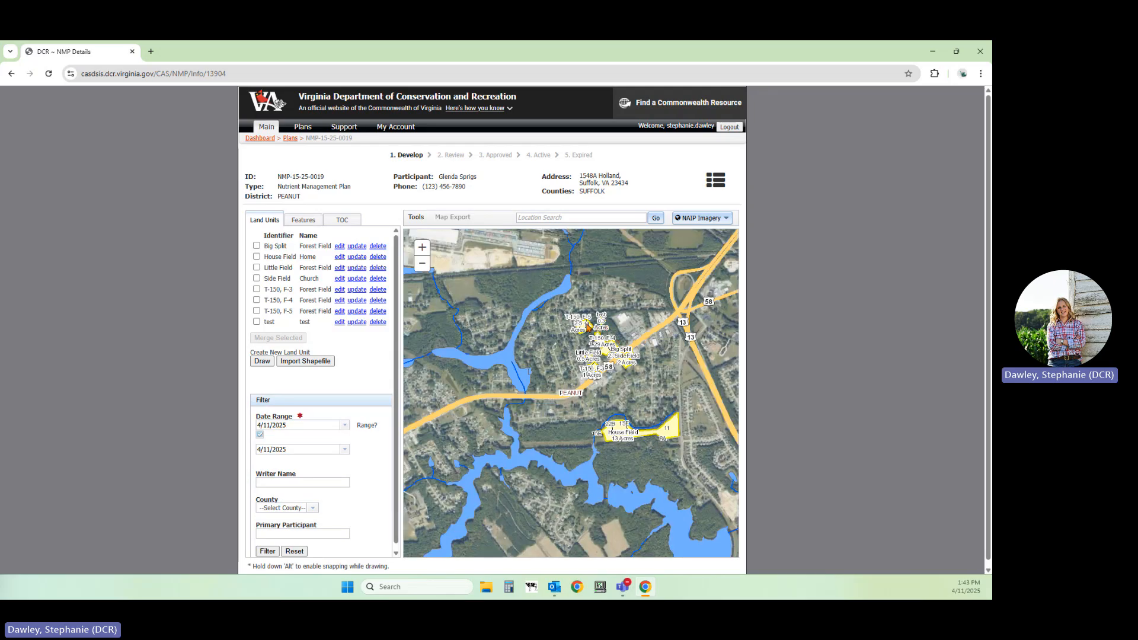
drag(609, 302, 629, 332)
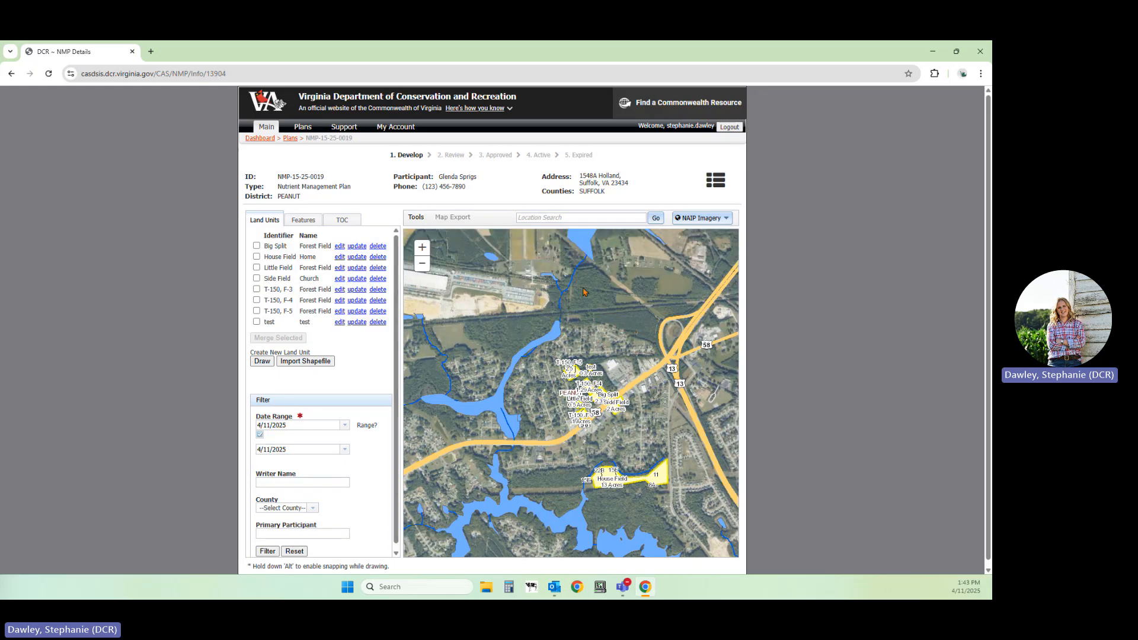
drag(581, 294, 594, 275)
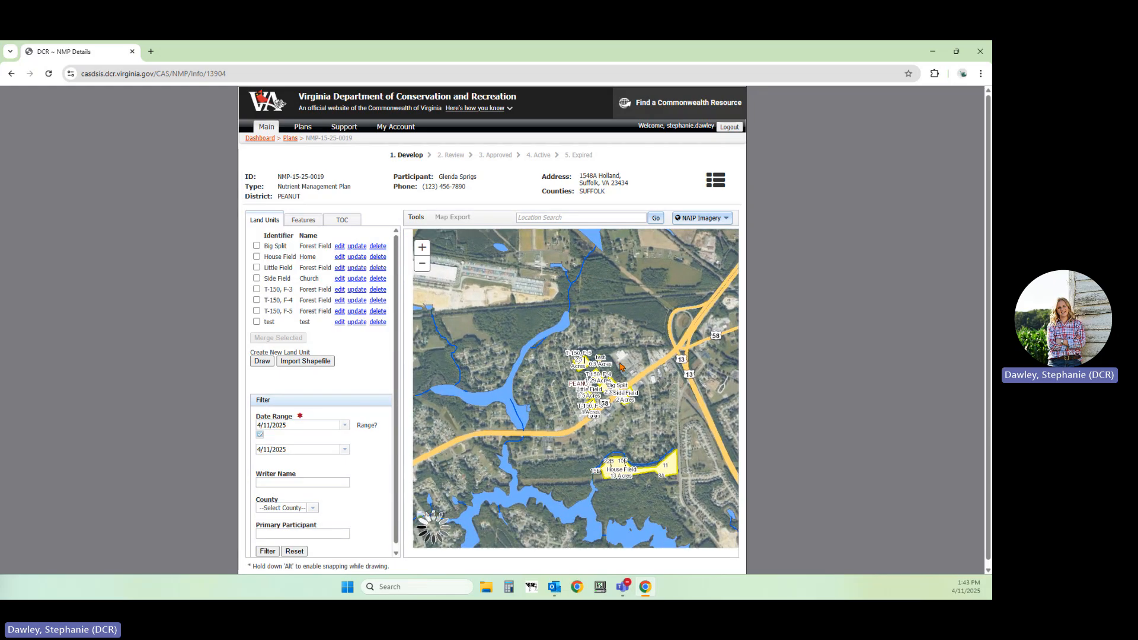
scroll(621, 365, up, 1)
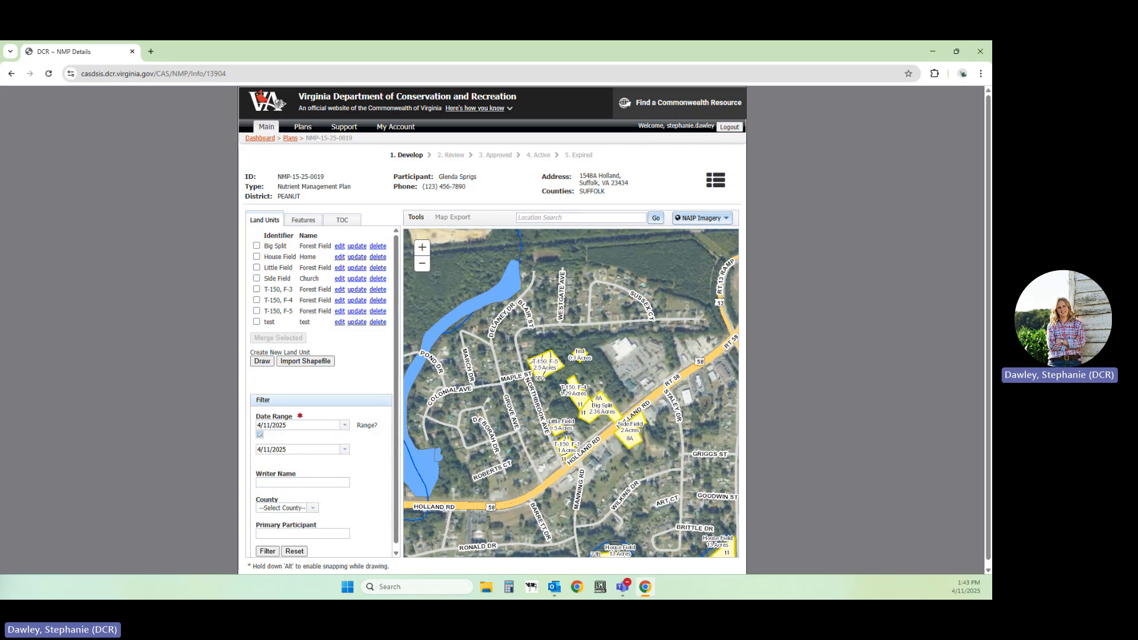